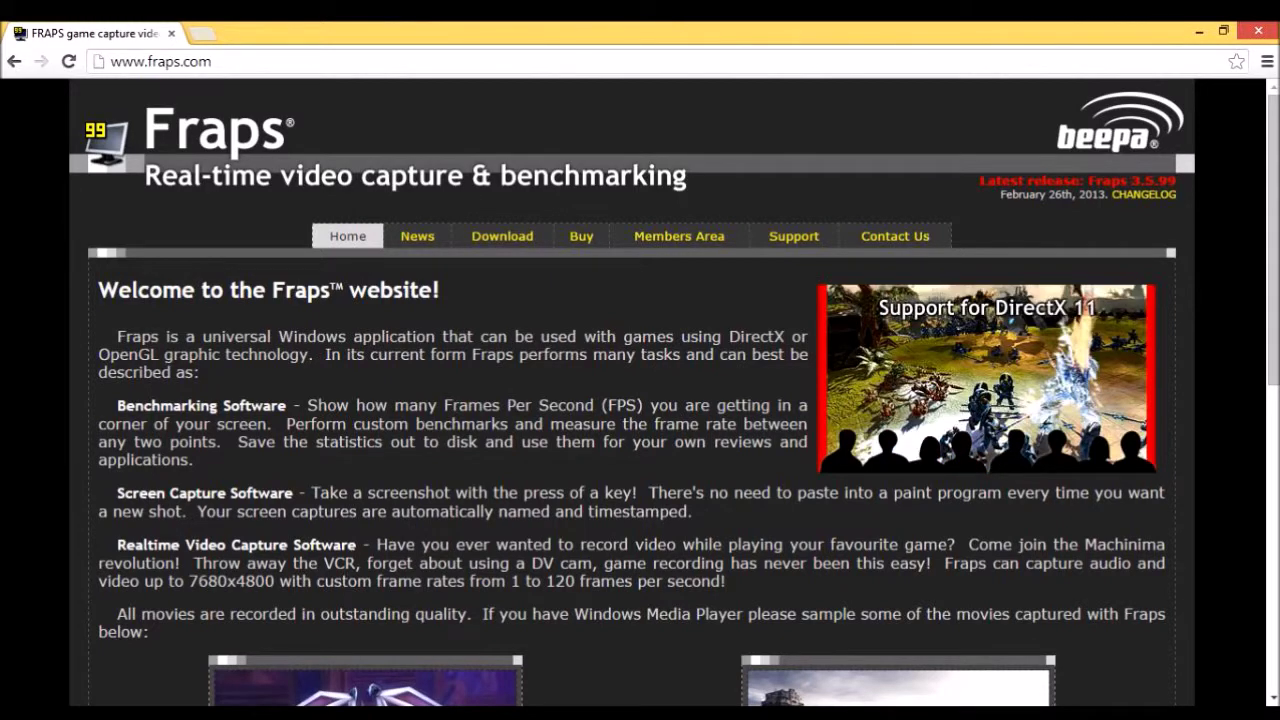
- Open the Fraps Buy page on fraps.com and scroll through the $37 price and PayPal notes
{"action": "key", "text": "ctrl+l"}
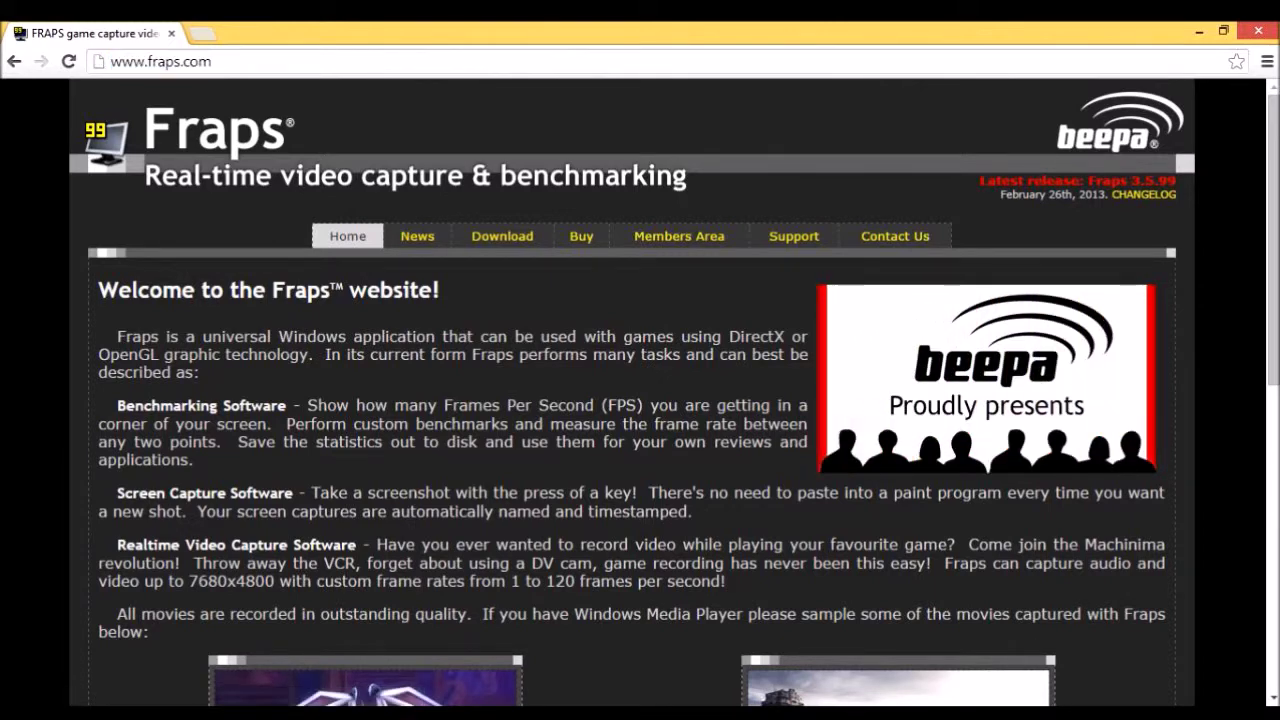
{"action": "scroll", "coordinate": [640, 400], "scroll_direction": "down", "scroll_amount": 5}
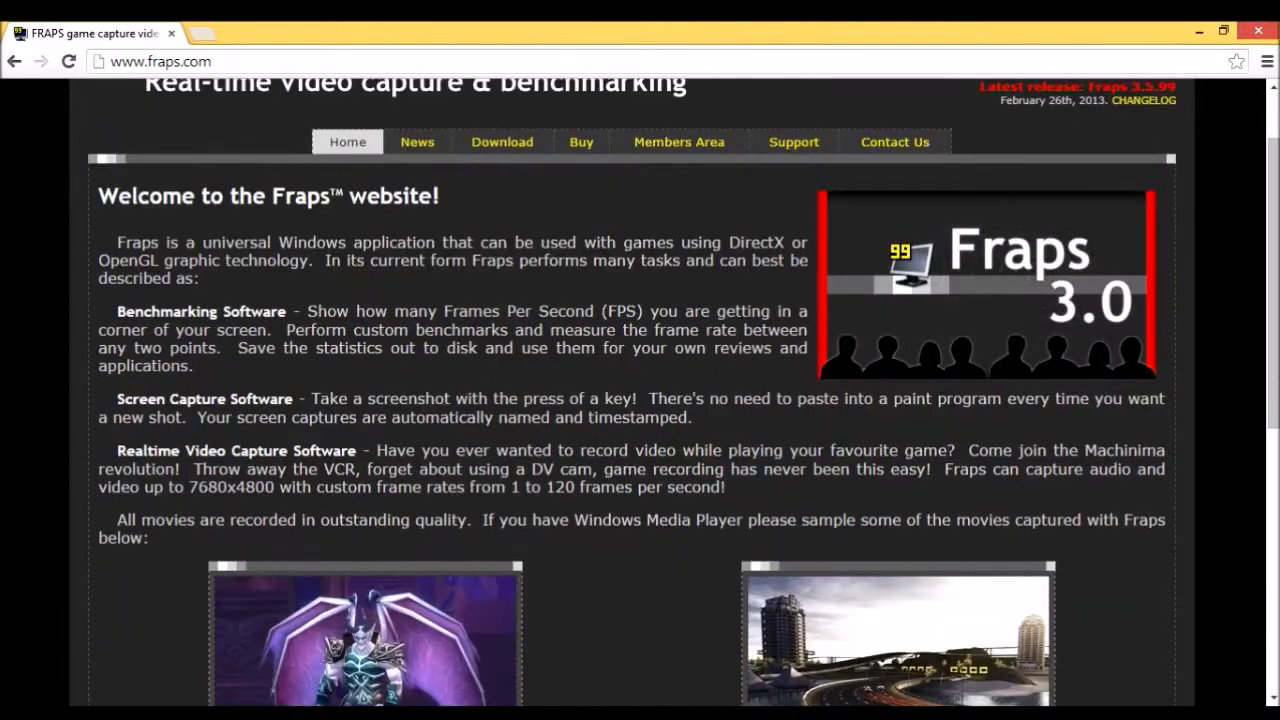
{"action": "scroll", "coordinate": [640, 400], "scroll_direction": "down", "scroll_amount": 2}
{"action": "scroll", "coordinate": [640, 400], "scroll_direction": "up", "scroll_amount": 7}
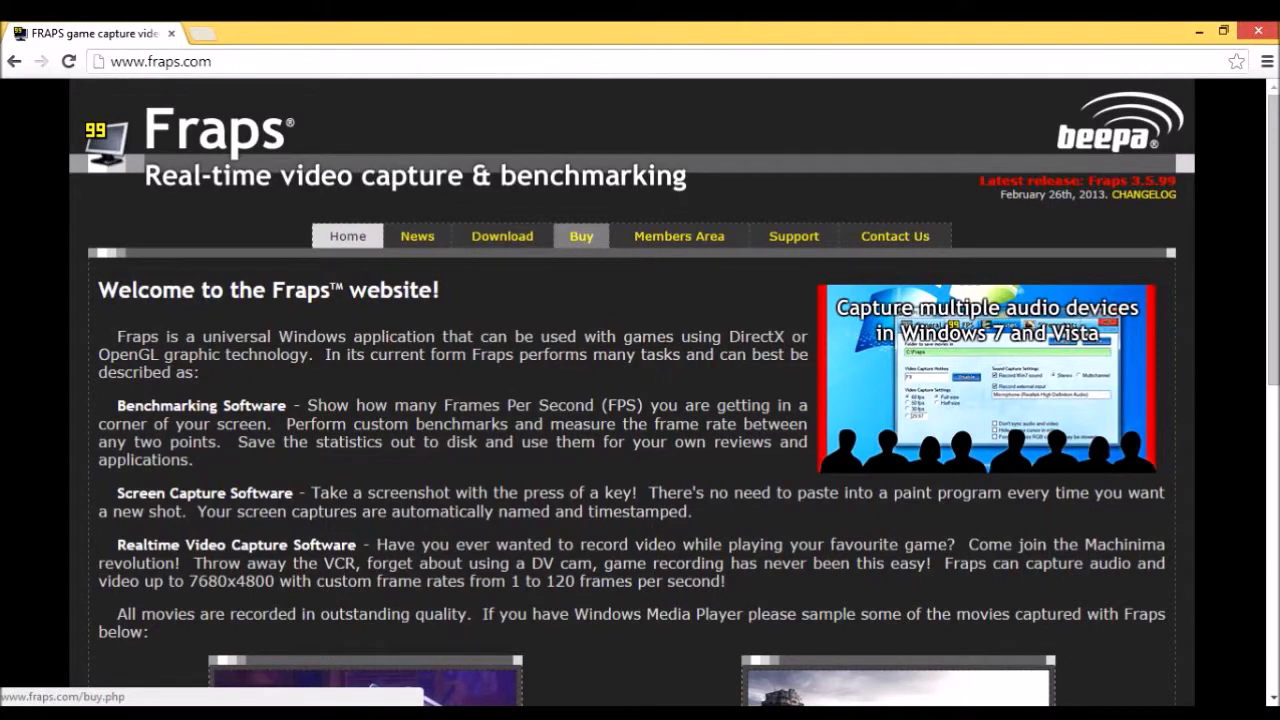
{"action": "left_click", "coordinate": [581, 236]}
{"action": "scroll", "coordinate": [640, 400], "scroll_direction": "down", "scroll_amount": 3}
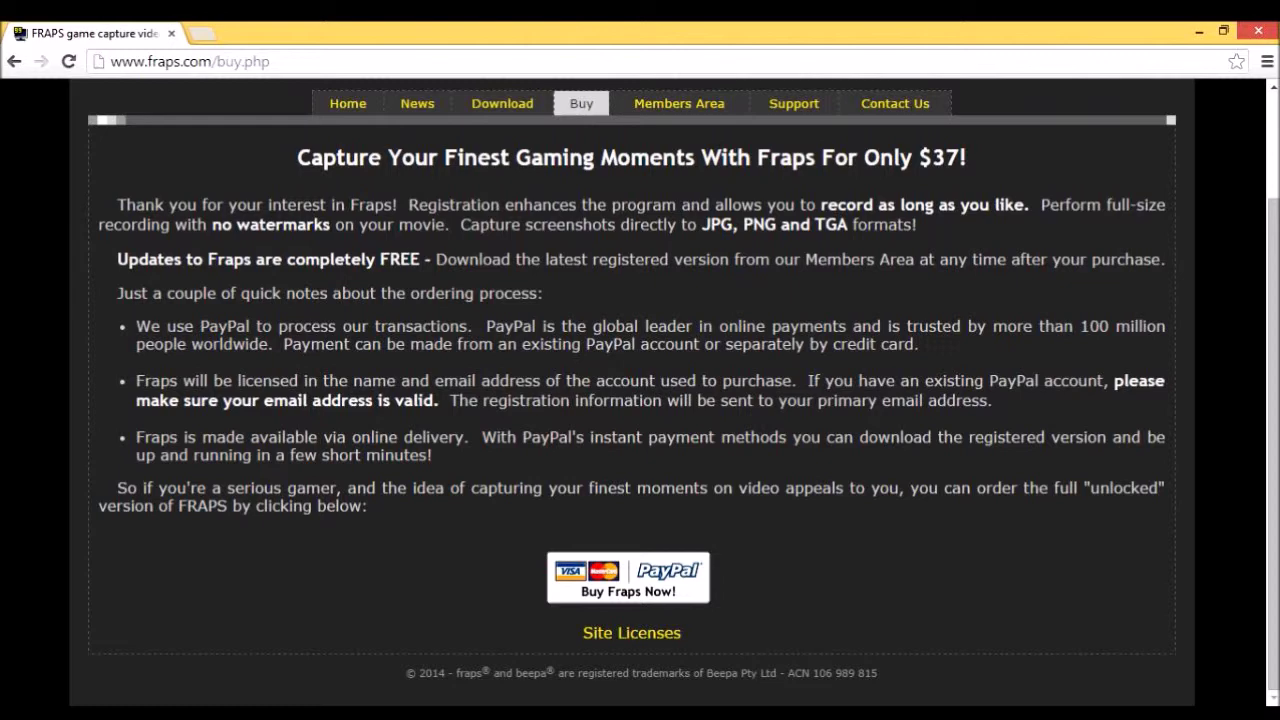
{"action": "scroll", "coordinate": [640, 400], "scroll_direction": "up", "scroll_amount": 3}
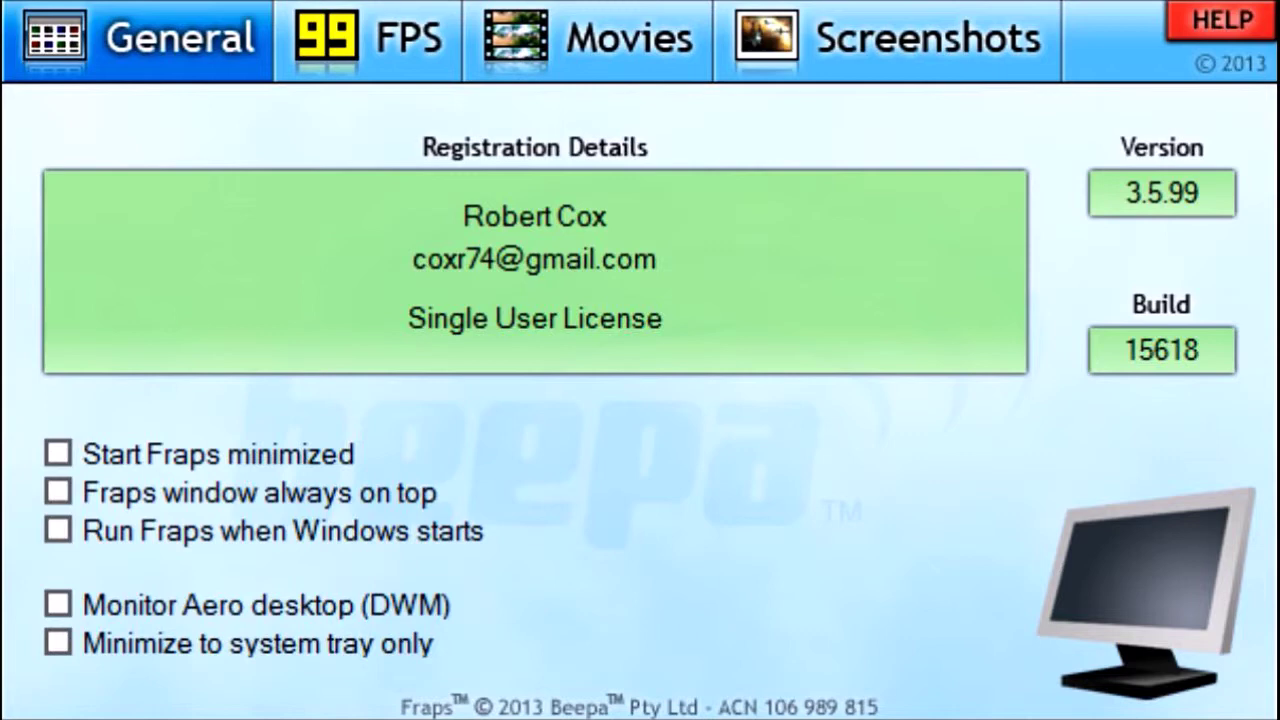
{"action": "left_click", "coordinate": [368, 40]}
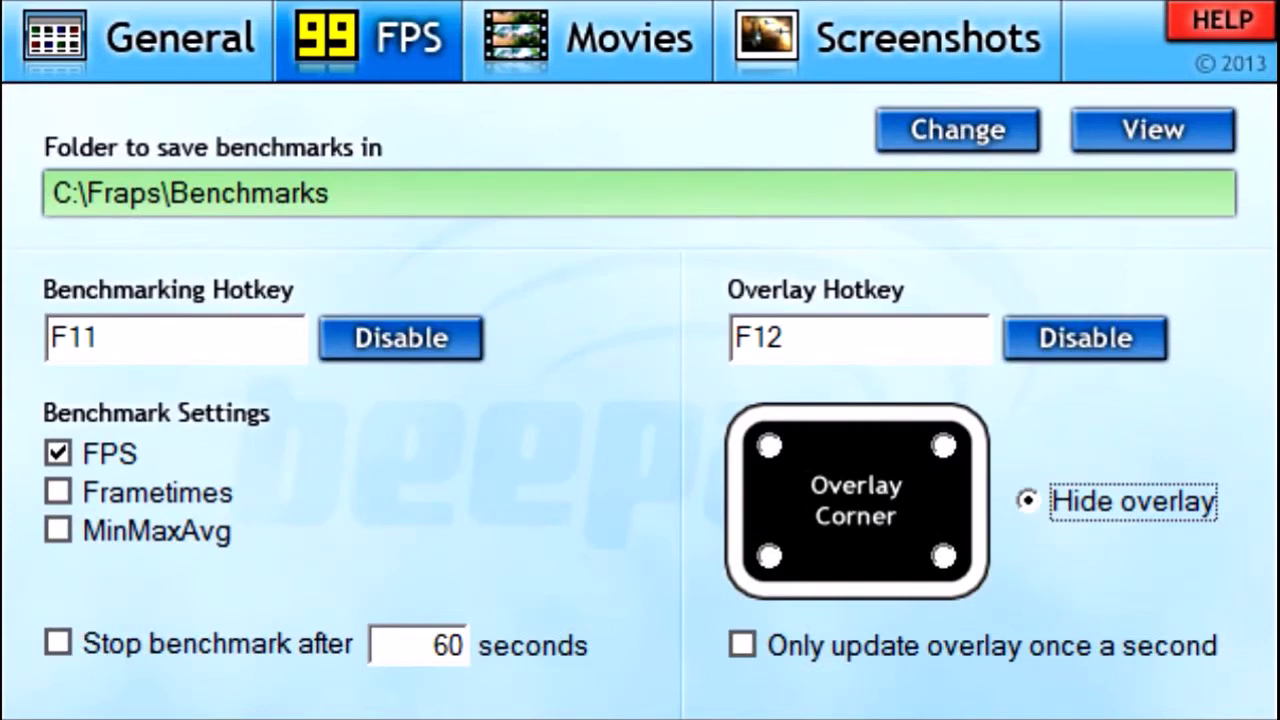
{"action": "left_click", "coordinate": [588, 40]}
{"action": "left_click", "coordinate": [888, 40]}
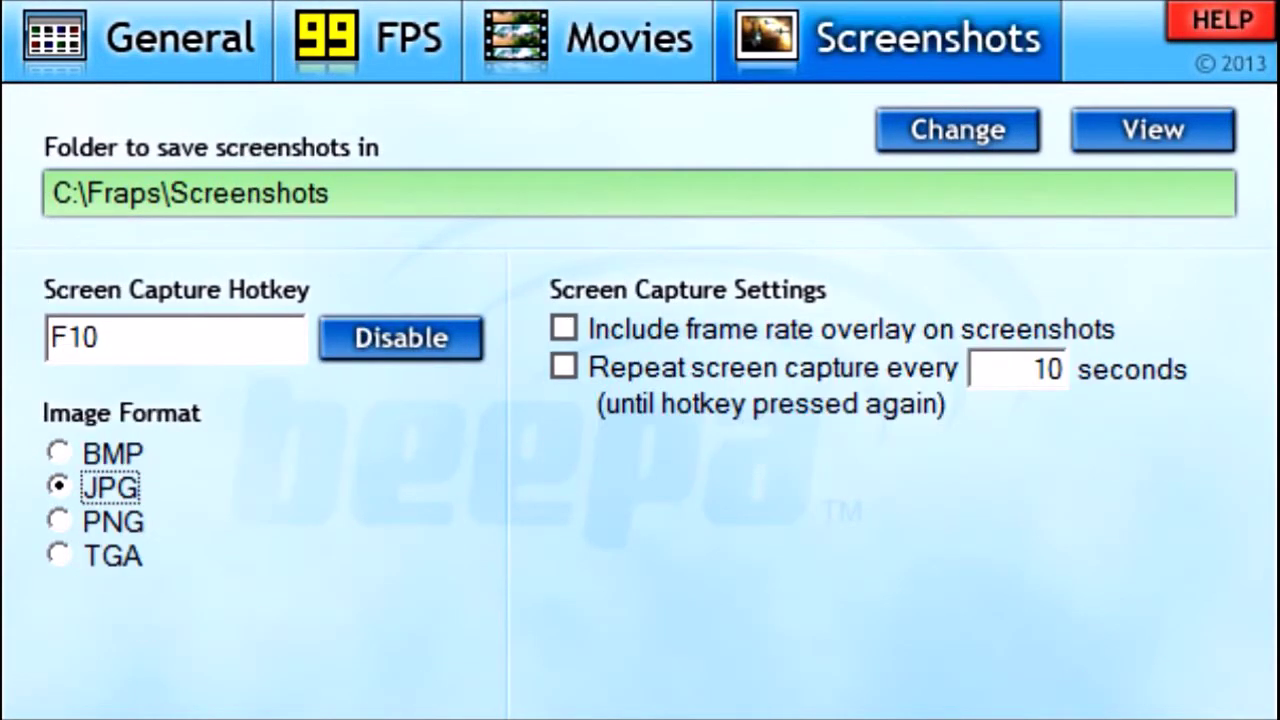
{"action": "left_click", "coordinate": [180, 40]}
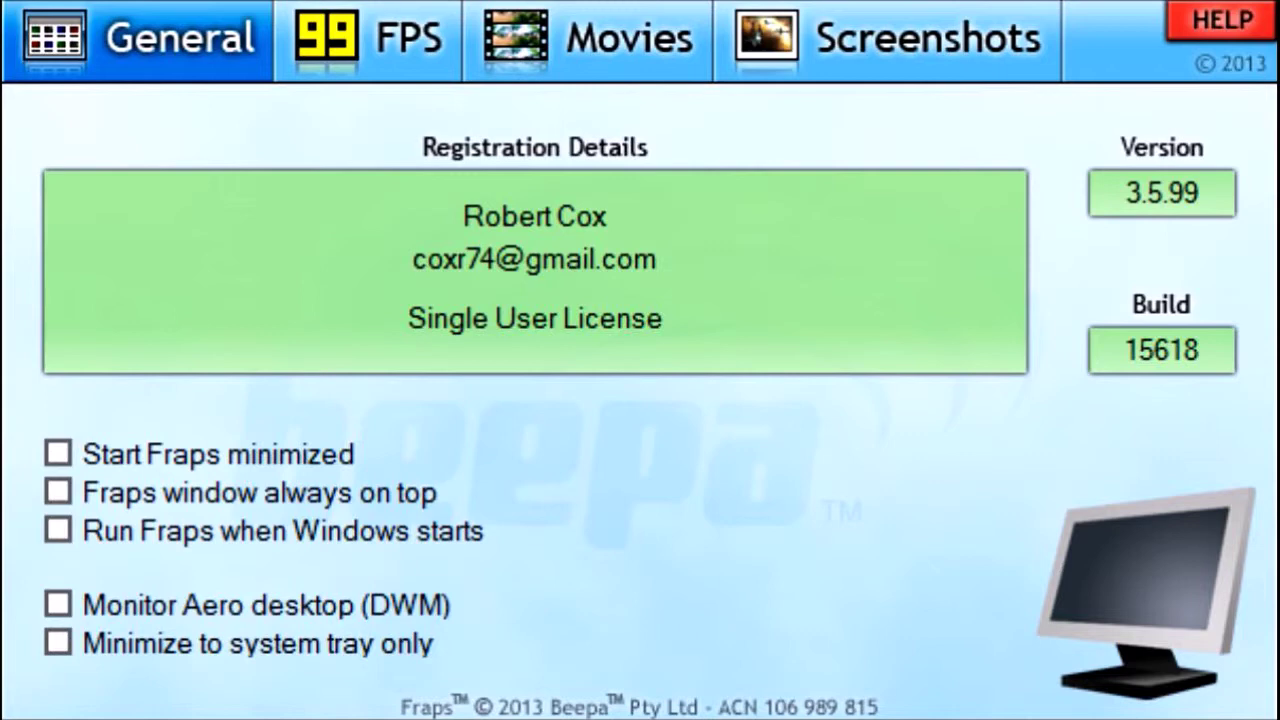
- Toggle the minimized, always-on-top and Windows-startup options on and off, leaving all unchecked, then view FPS settings
{"action": "key", "text": "space"}
{"action": "key", "text": "Tab"}
{"action": "key", "text": "space"}
{"action": "key", "text": "Tab"}
{"action": "key", "text": "space"}
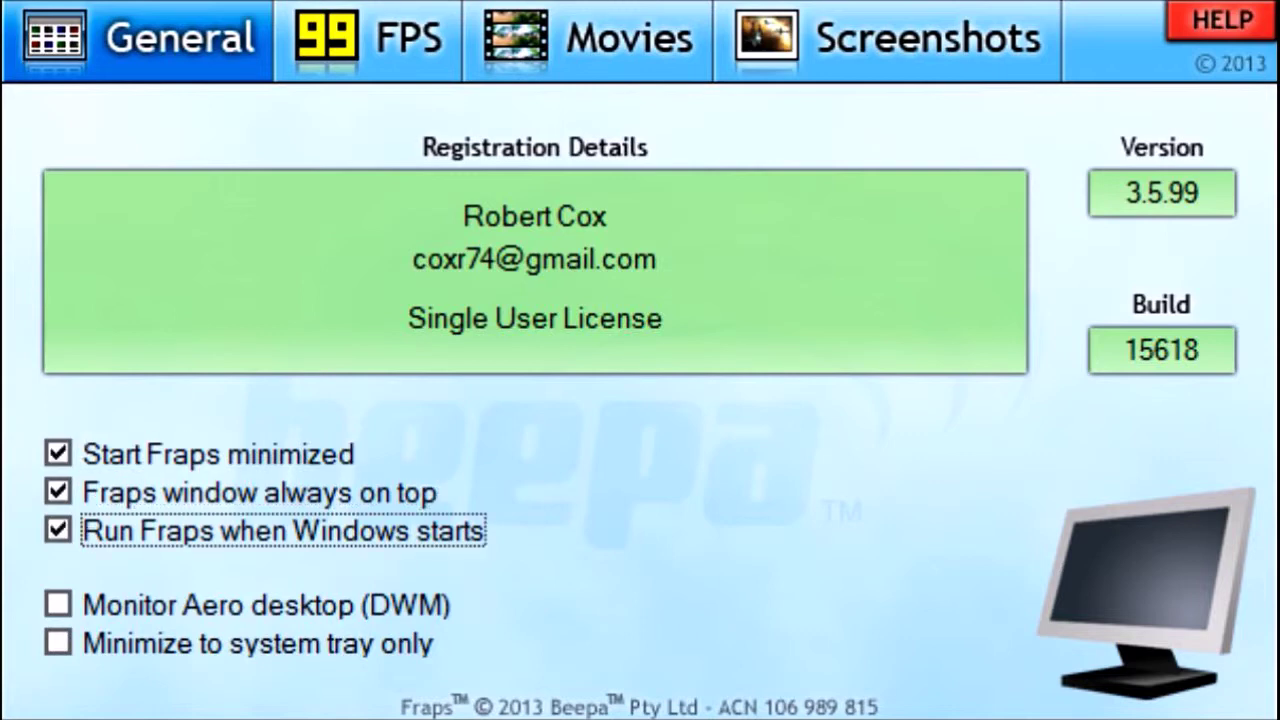
{"action": "key", "text": "space"}
{"action": "key", "text": "shift+Tab"}
{"action": "key", "text": "space"}
{"action": "key", "text": "Tab"}
{"action": "key", "text": "shift+Tab"}
{"action": "key", "text": "shift+Tab"}
{"action": "key", "text": "space"}
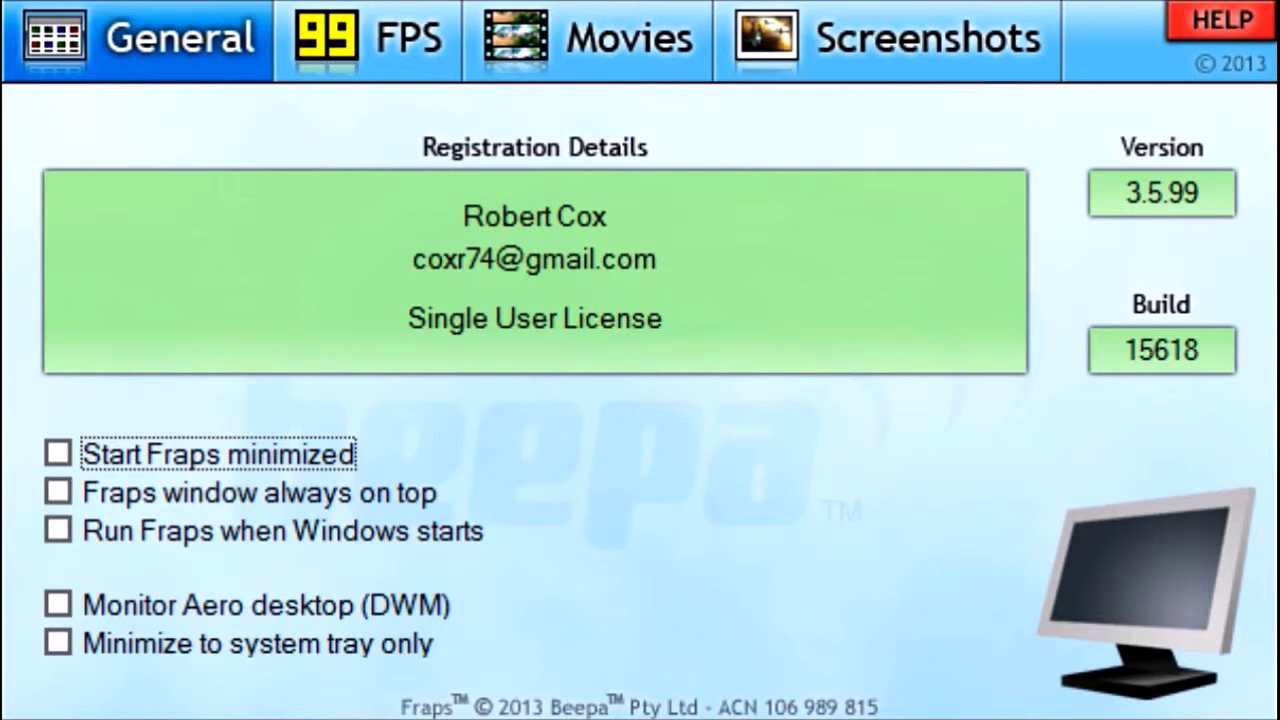
{"action": "left_click", "coordinate": [368, 38]}
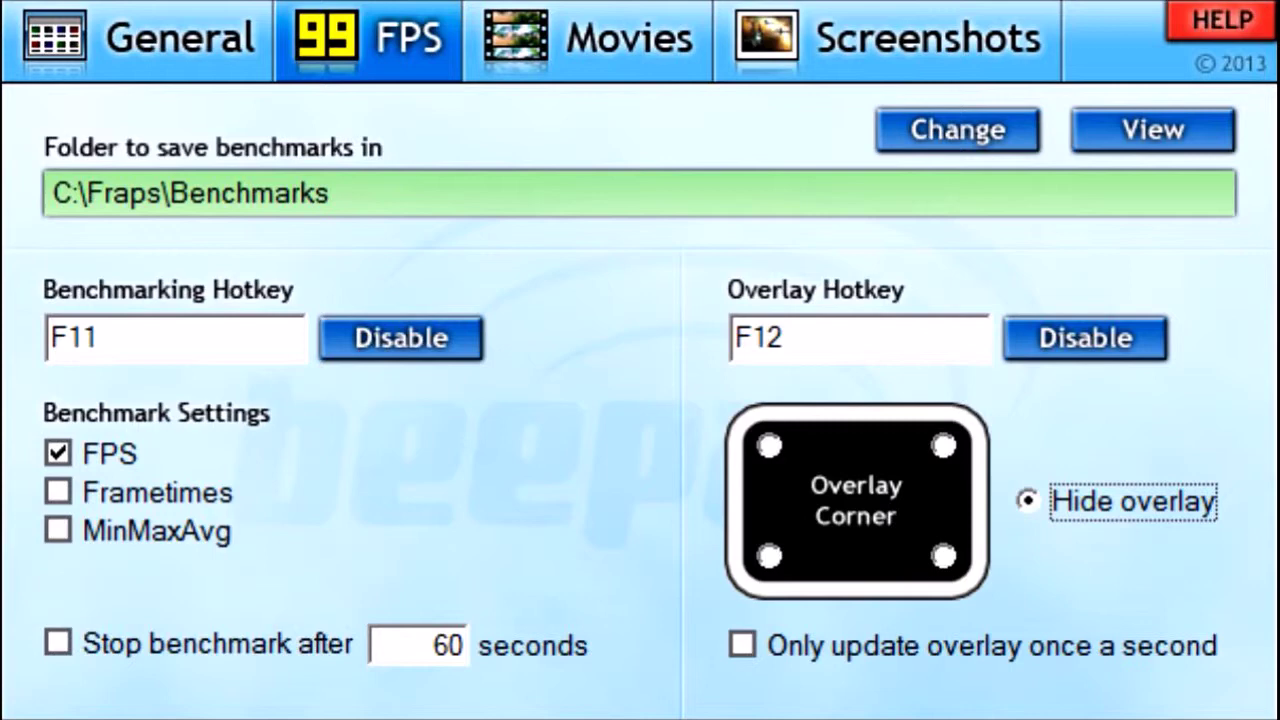
- Cycle the FPS overlay through all four corners, finishing on the top-right corner
{"action": "left_click", "coordinate": [768, 445]}
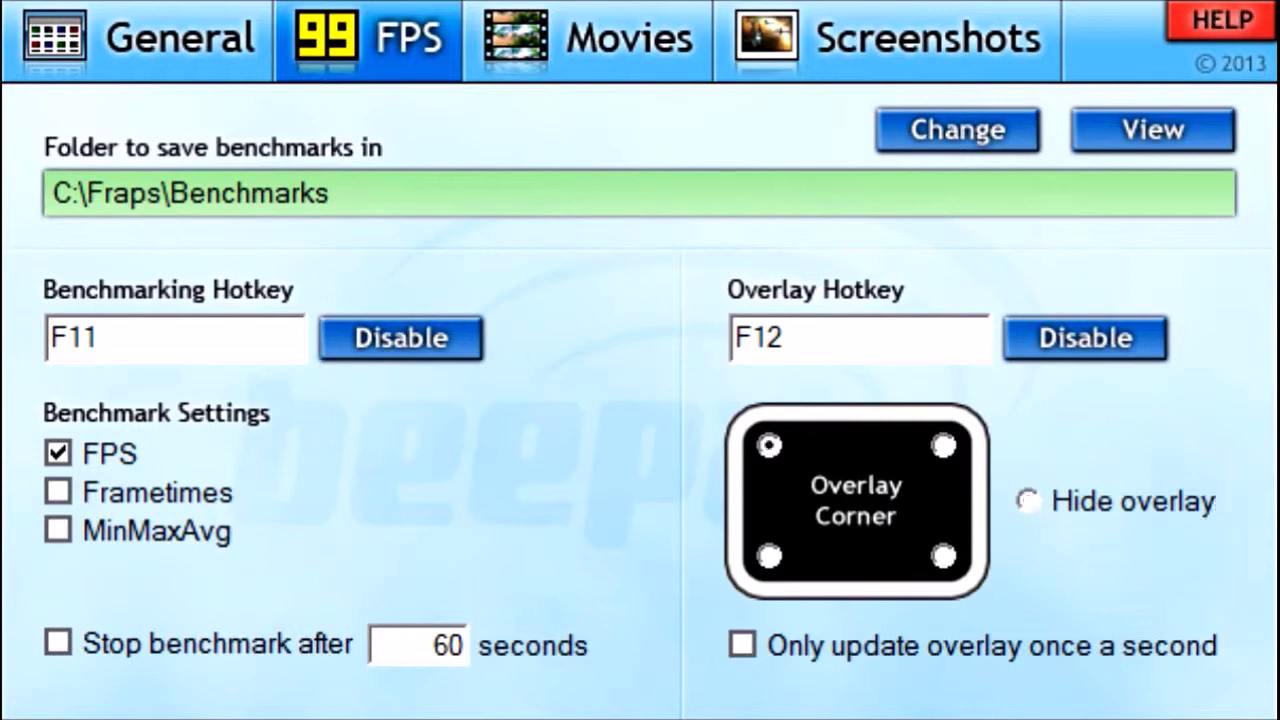
{"action": "left_click", "coordinate": [943, 445]}
{"action": "left_click", "coordinate": [768, 445]}
{"action": "left_click", "coordinate": [768, 555]}
{"action": "left_click", "coordinate": [943, 555]}
{"action": "left_click", "coordinate": [943, 445]}
{"action": "left_click", "coordinate": [768, 445]}
{"action": "left_click", "coordinate": [768, 555]}
{"action": "left_click", "coordinate": [943, 555]}
{"action": "left_click", "coordinate": [943, 445]}
- Hide the frame rate overlay, test the F12 key, and move on to Movies settings
{"action": "left_click", "coordinate": [1132, 501]}
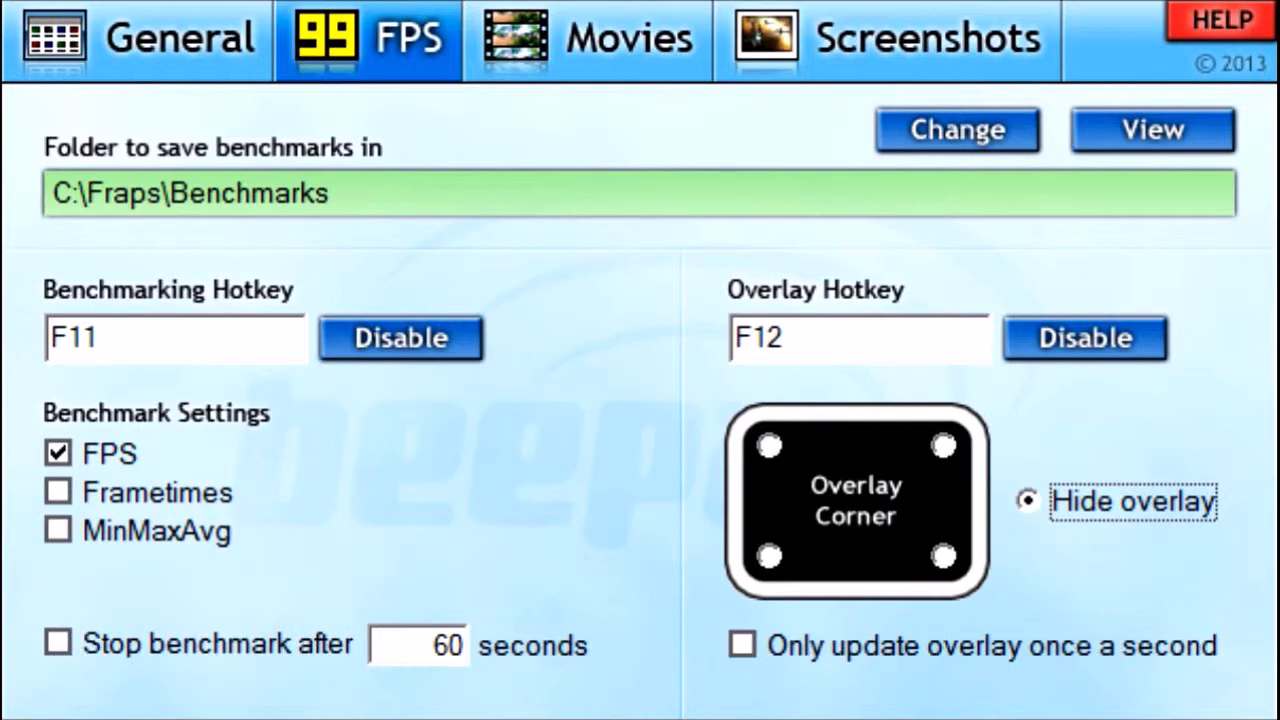
{"action": "key", "text": "F12"}
{"action": "key", "text": "F12"}
{"action": "key", "text": "F12"}
{"action": "key", "text": "F12"}
{"action": "key", "text": "F12"}
{"action": "key", "text": "F12"}
{"action": "key", "text": "F12"}
{"action": "key", "text": "F12"}
{"action": "key", "text": "F12"}
{"action": "key", "text": "F12"}
{"action": "key", "text": "F12"}
{"action": "key", "text": "F12"}
{"action": "key", "text": "F12"}
{"action": "key", "text": "F12"}
{"action": "key", "text": "F12"}
{"action": "left_click", "coordinate": [590, 40]}
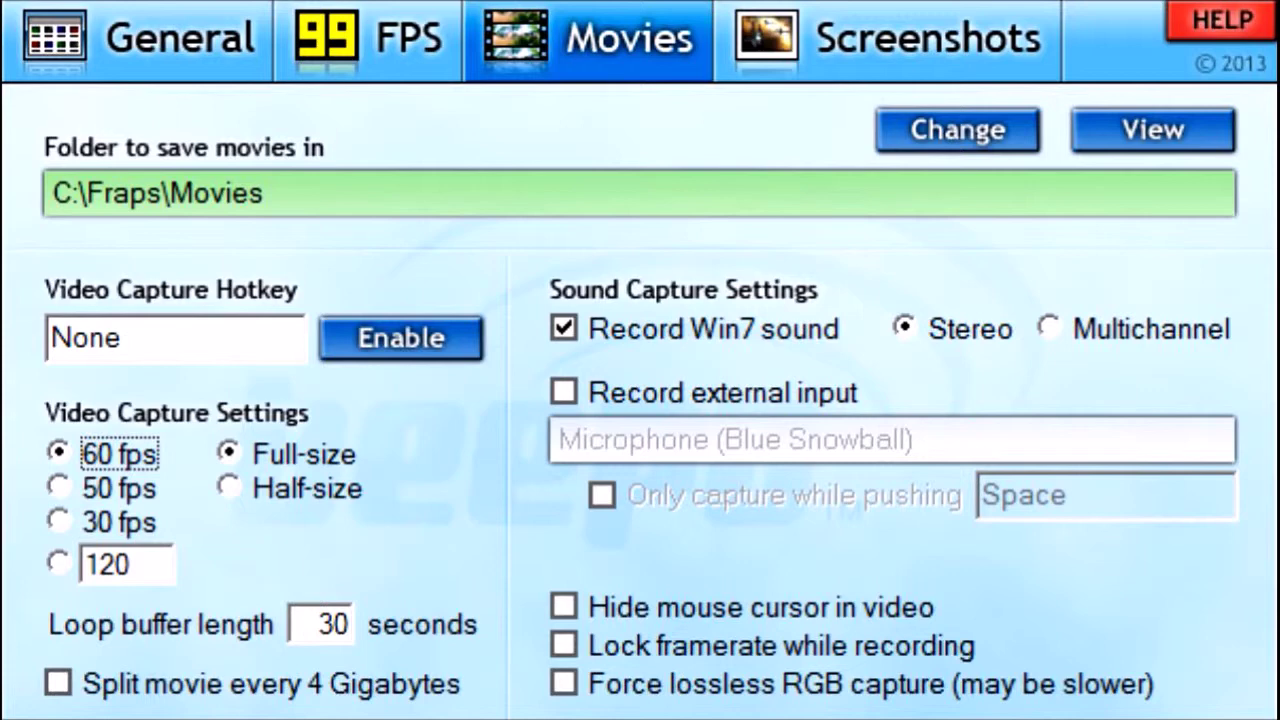
{"action": "left_click", "coordinate": [86, 338]}
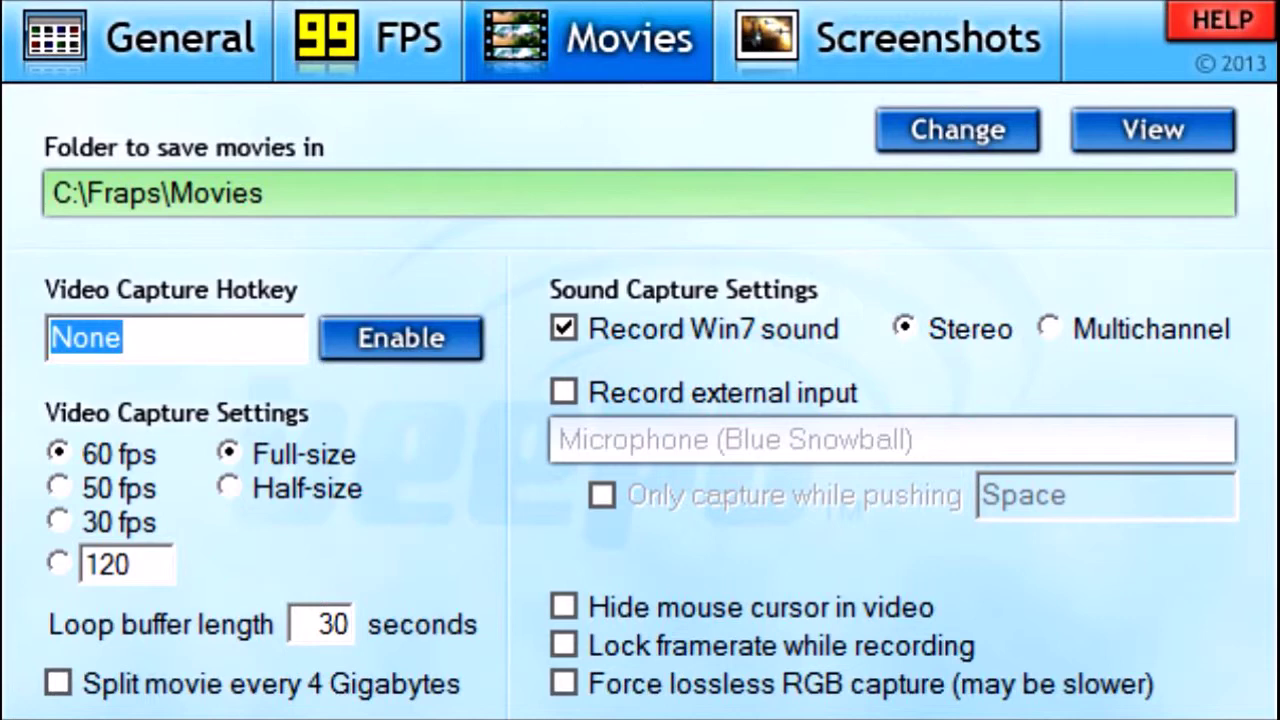
{"action": "key", "text": "x"}
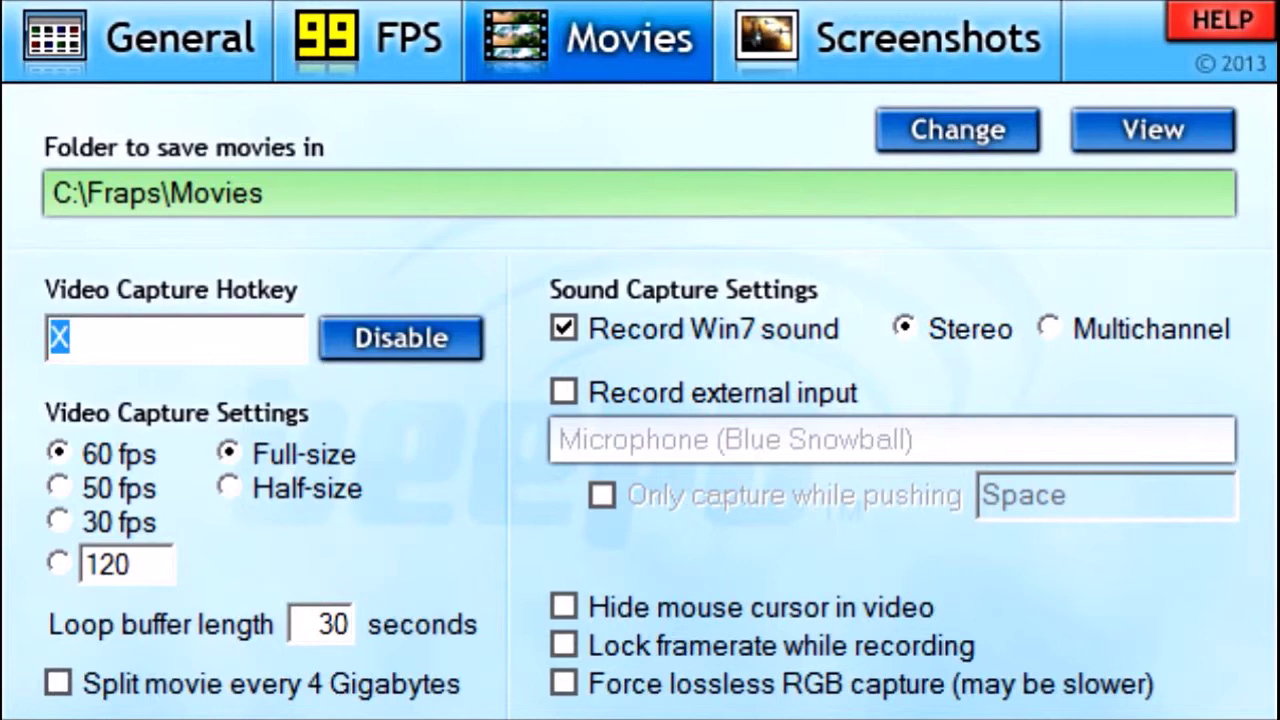
{"action": "left_click", "coordinate": [400, 338]}
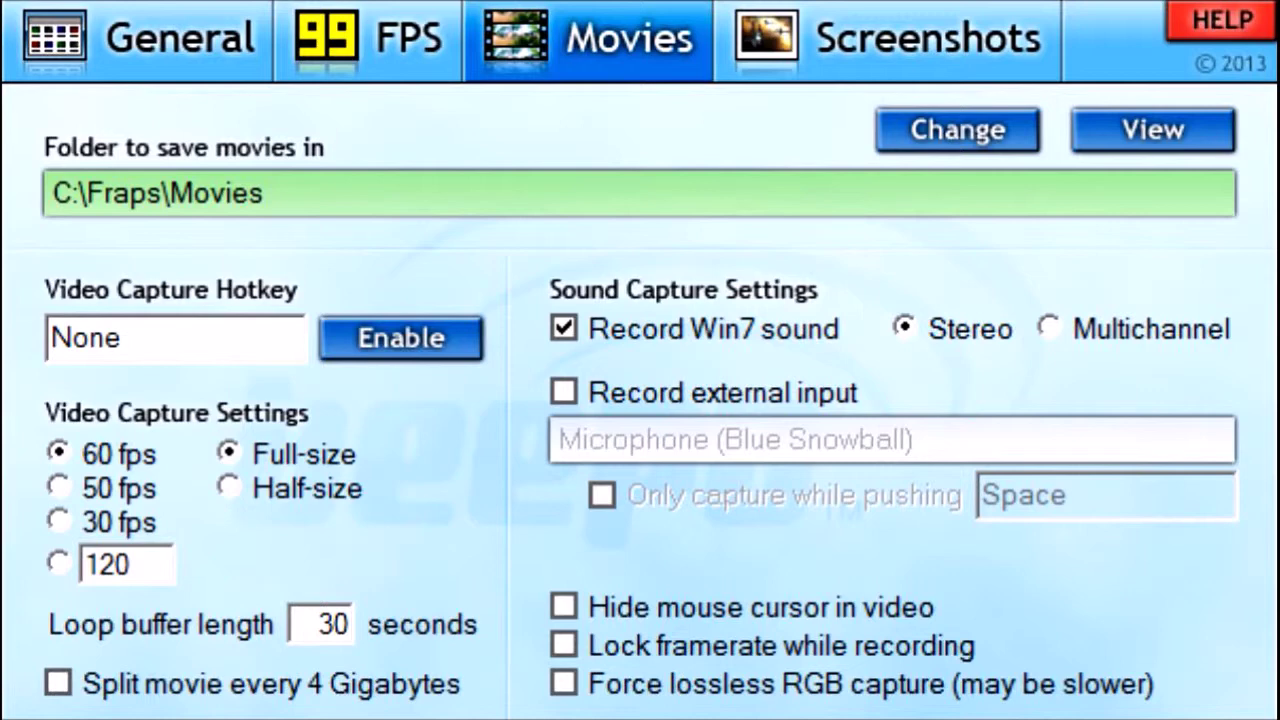
- Keep video capture at full-size and record external input from the Blue Snowball microphone
{"action": "left_click", "coordinate": [303, 454]}
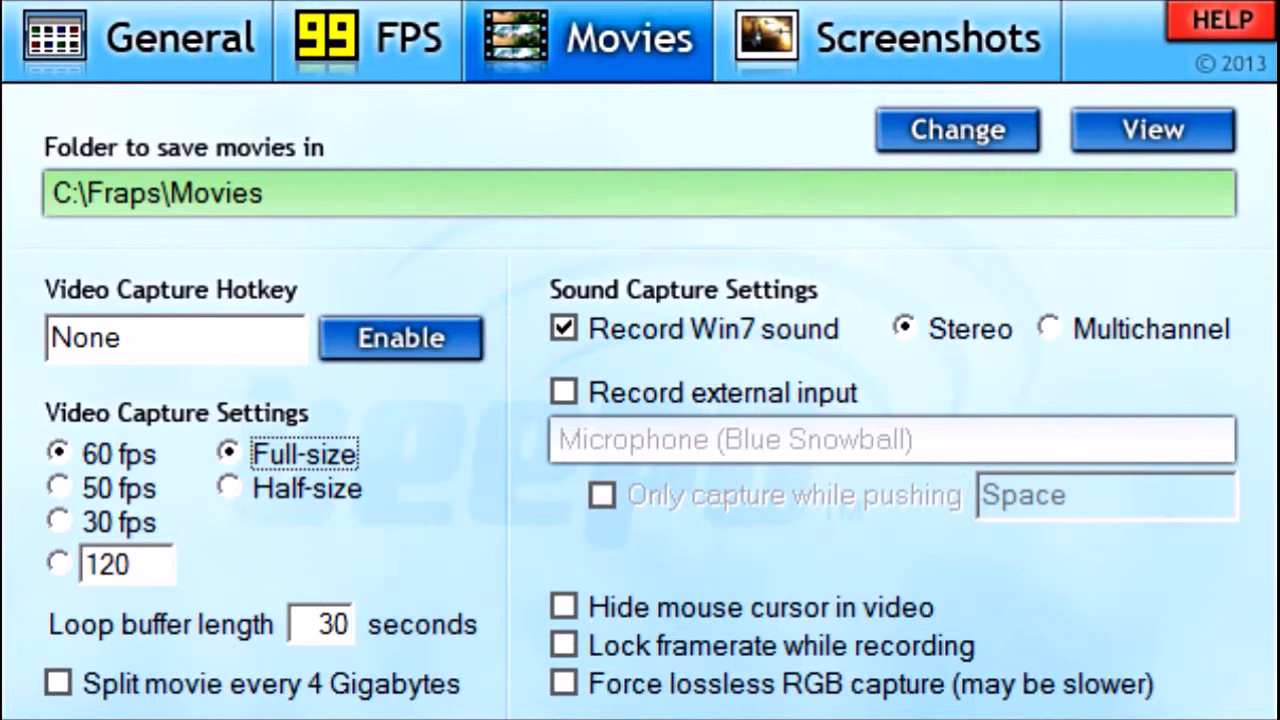
{"action": "left_click", "coordinate": [564, 392]}
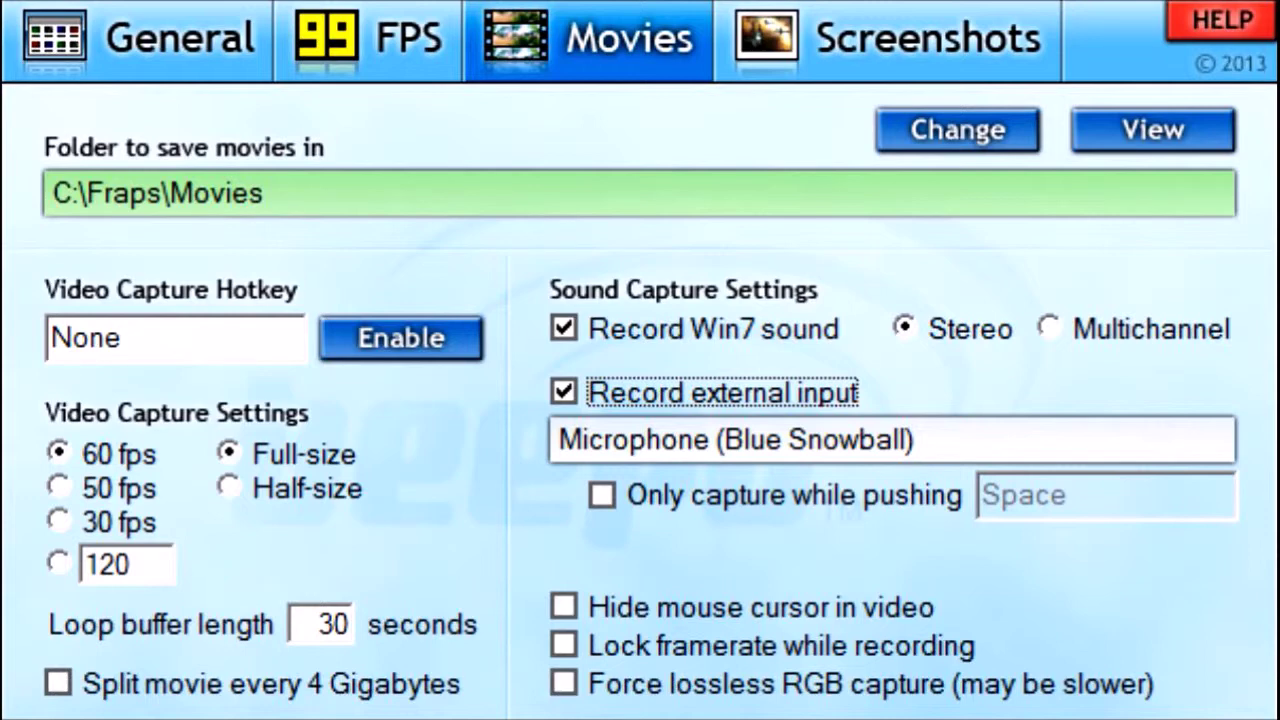
{"action": "left_click", "coordinate": [601, 495]}
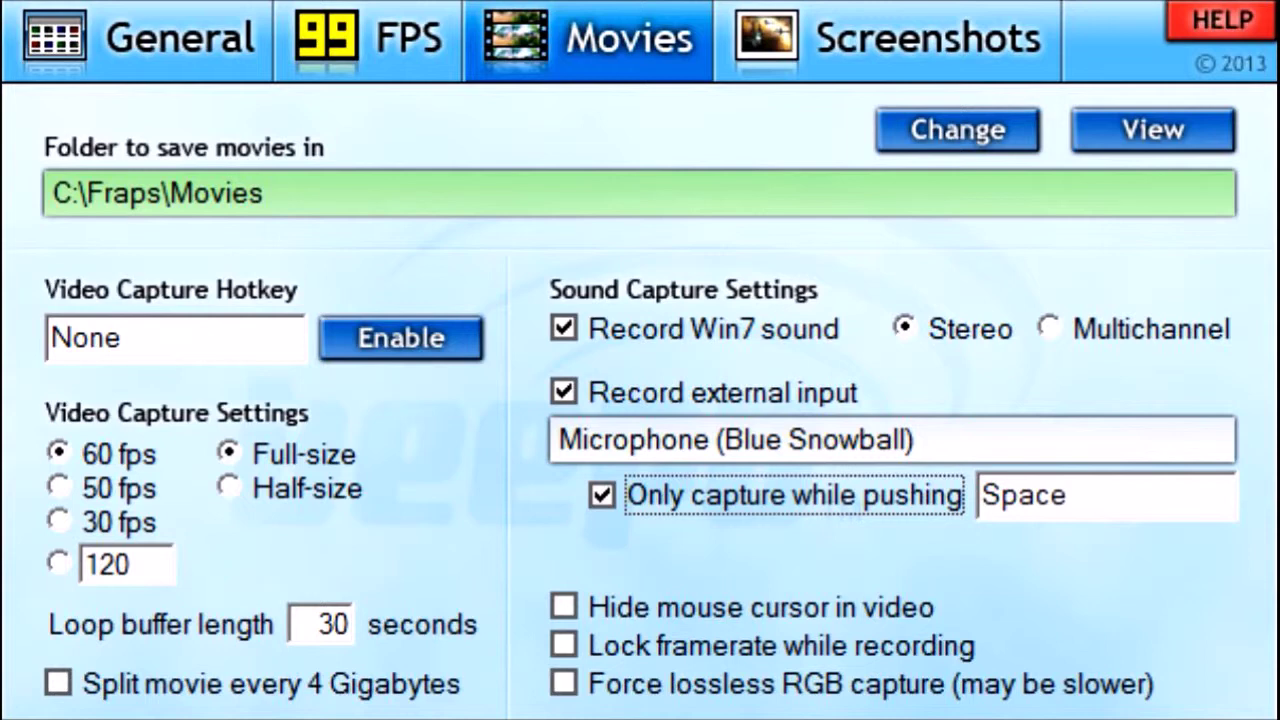
{"action": "key", "text": "Tab"}
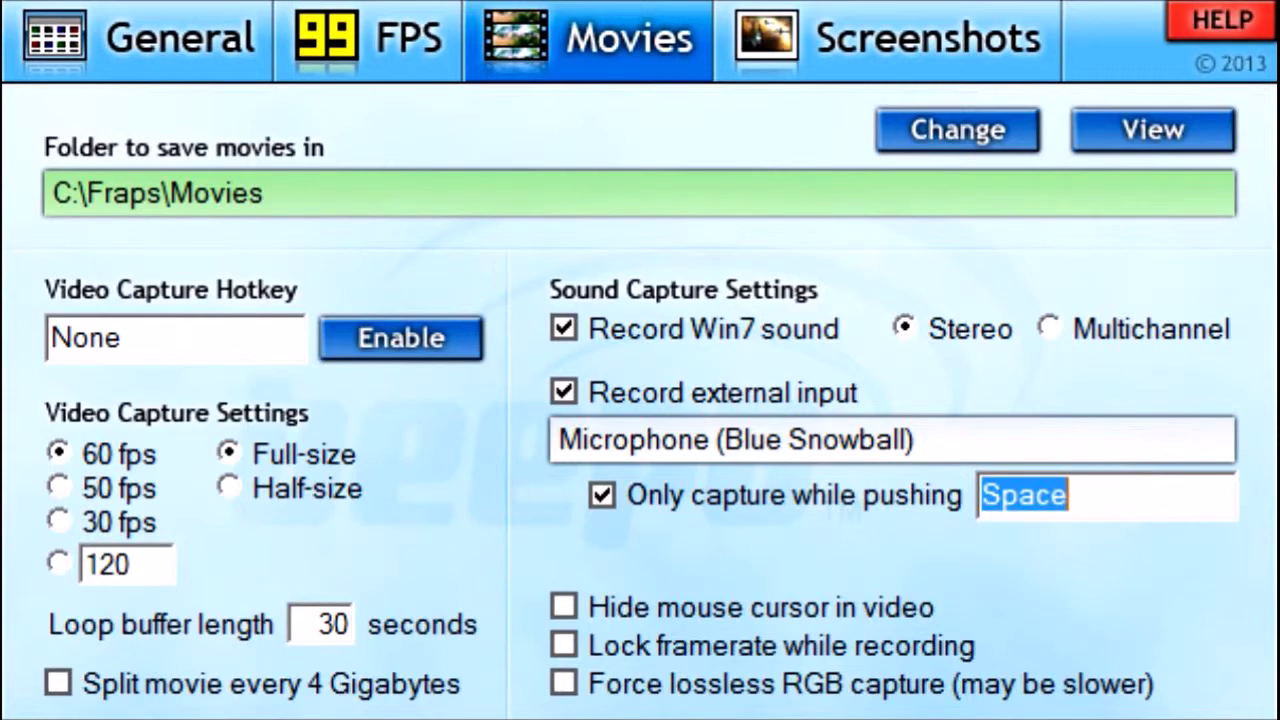
{"action": "key", "text": "x"}
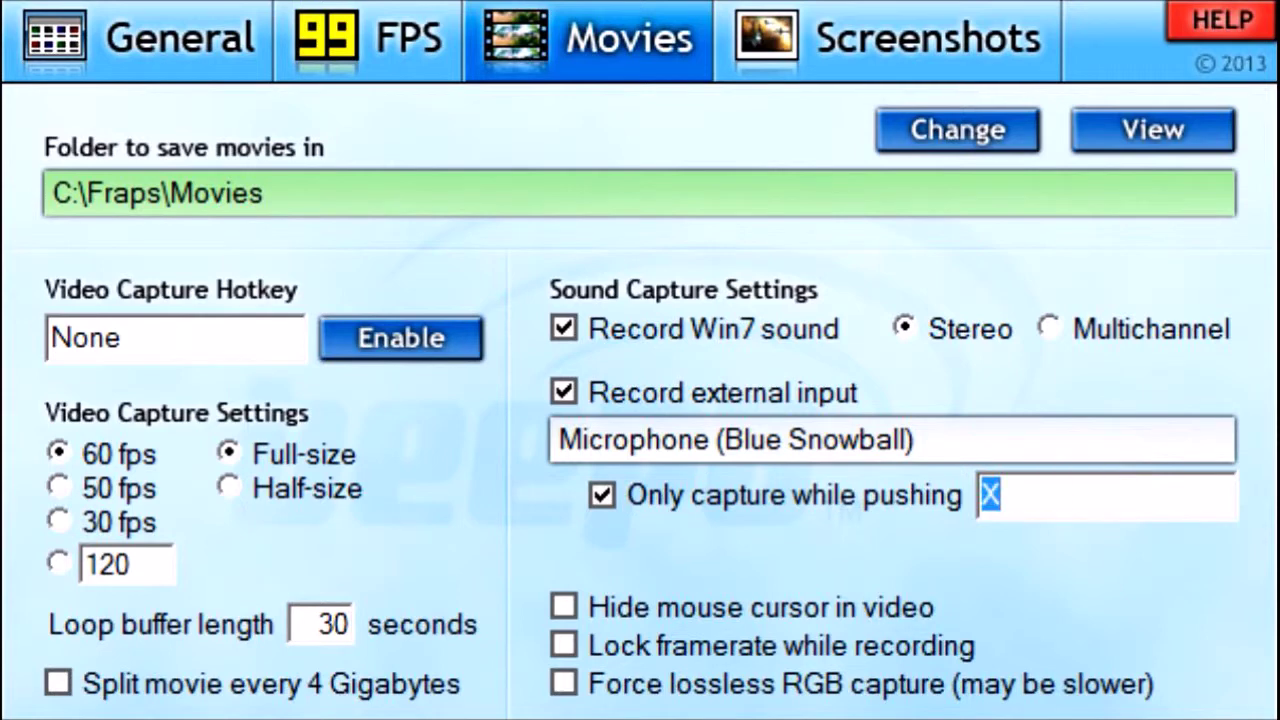
{"action": "key", "text": "space"}
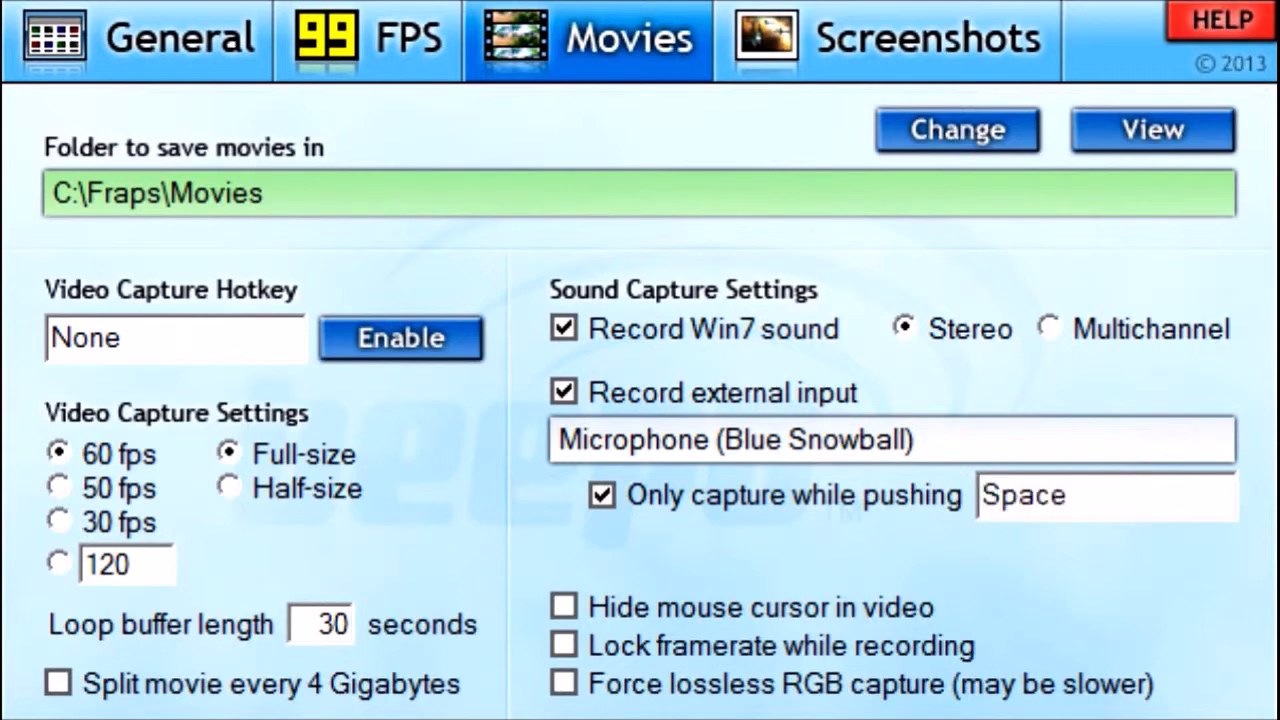
{"action": "key", "text": "shift+Tab"}
{"action": "key", "text": "space"}
{"action": "key", "text": "shift+Tab"}
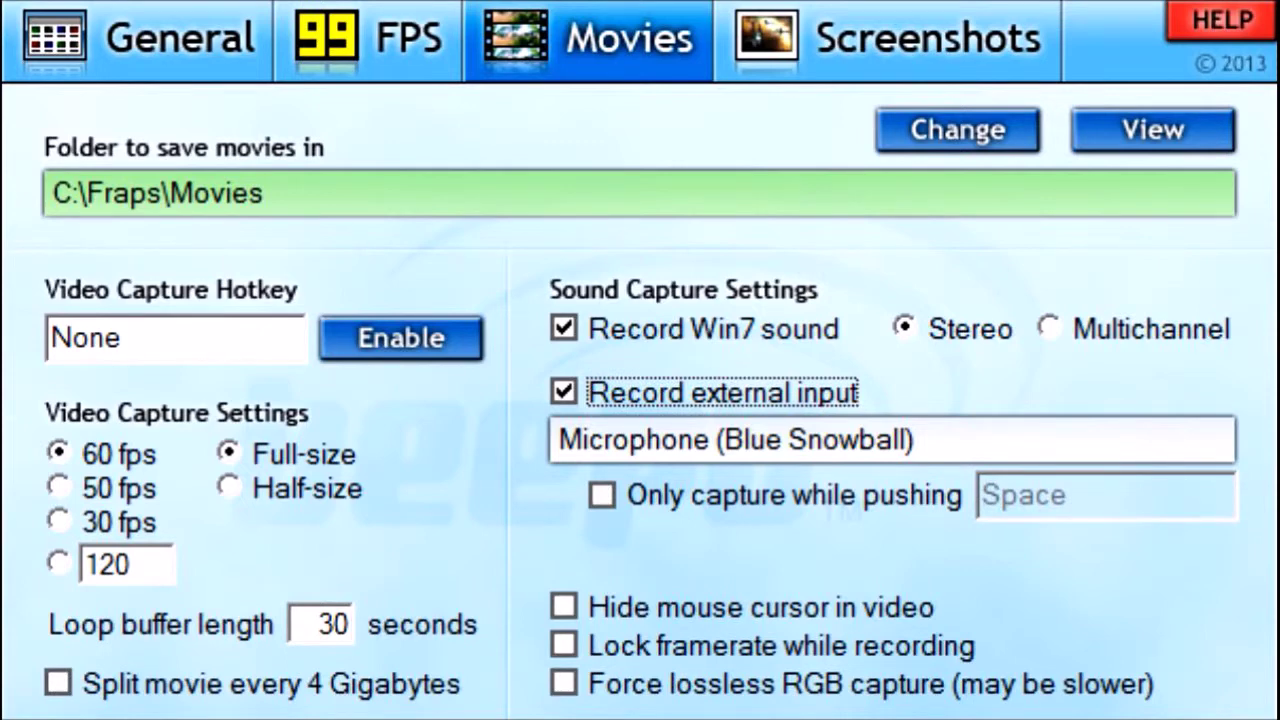
- Untick Record external input so movies capture only stereo Win7 sound
{"action": "key", "text": "space"}
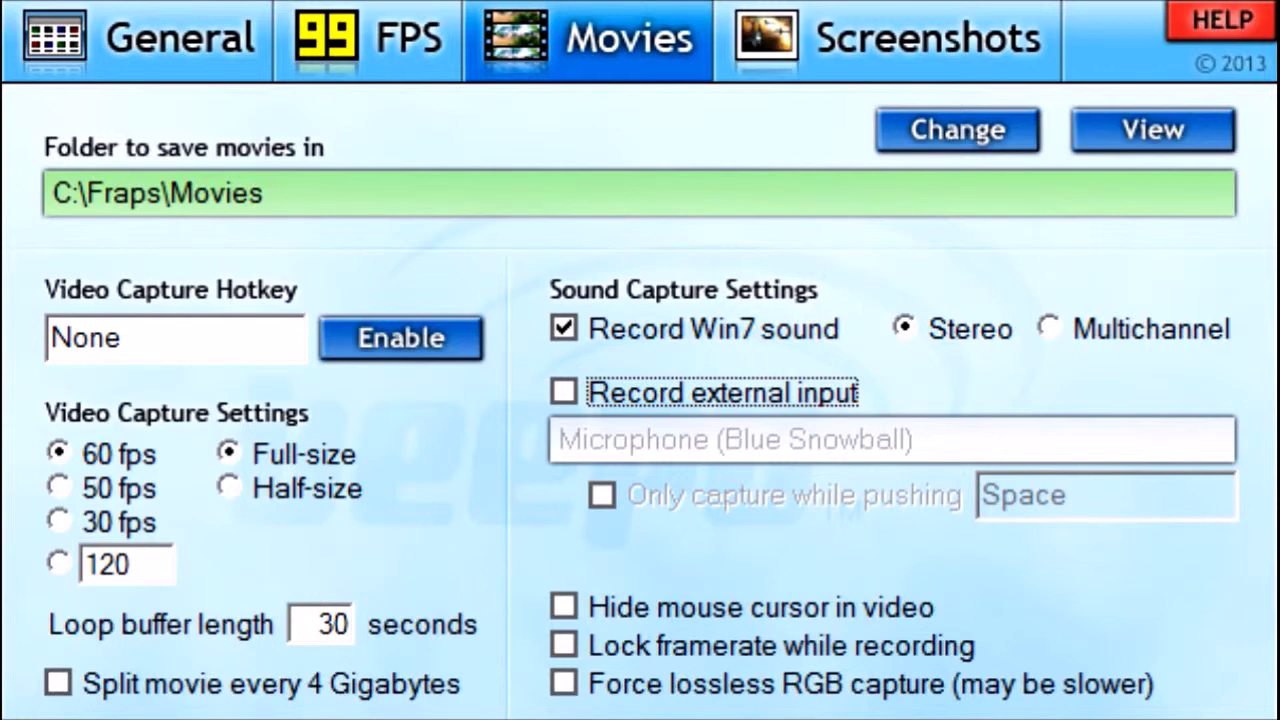
- Bring up the Screenshots settings with the F10 capture hotkey and JPG image format
{"action": "left_click", "coordinate": [887, 40]}
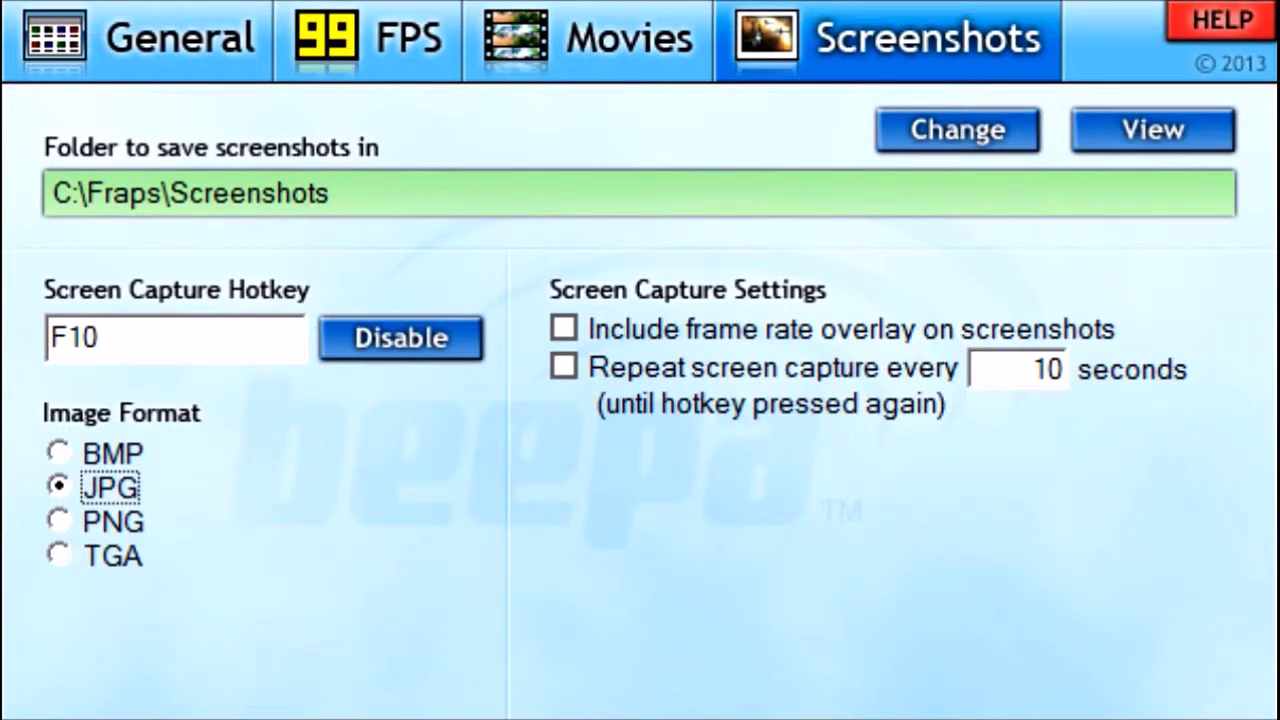